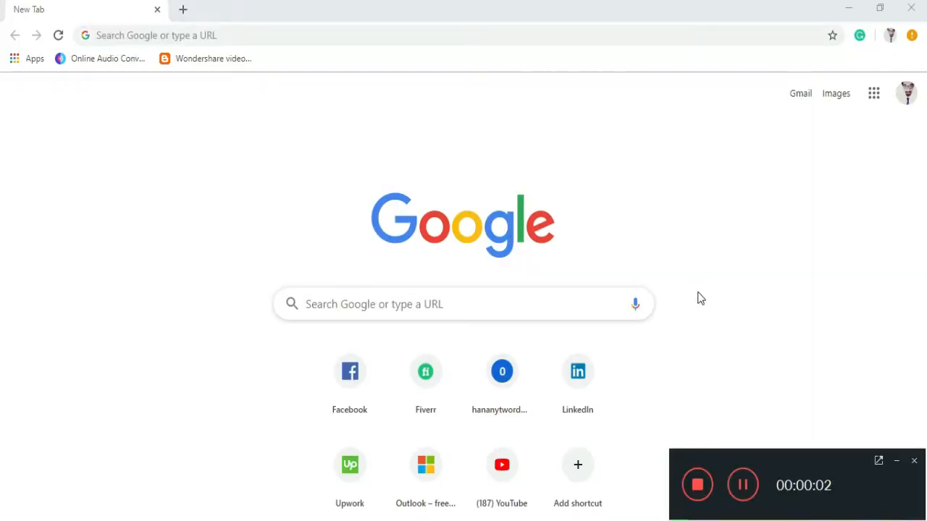
Step: Open the WordPress site hananytwordpress.000webhostapp.com in the browser
{"action": "left_click", "coordinate": [896, 461]}
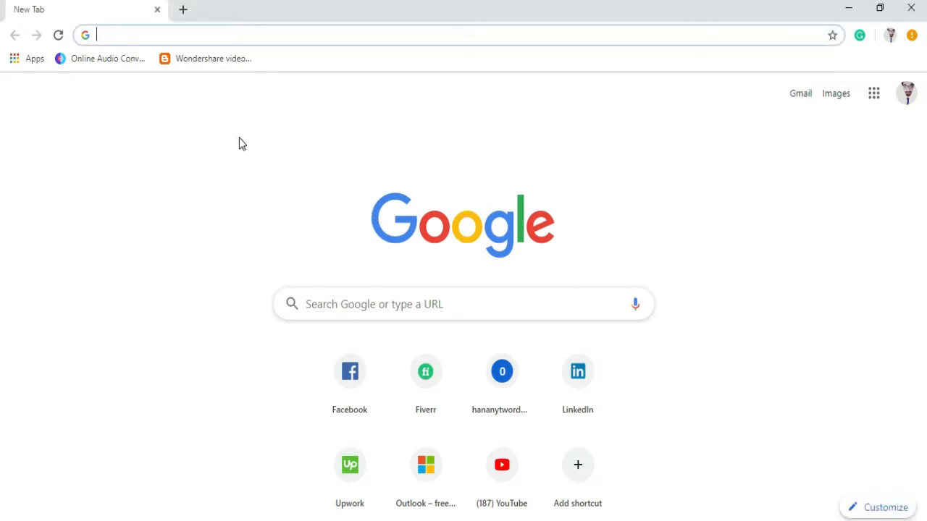
{"action": "type", "text": "hana"}
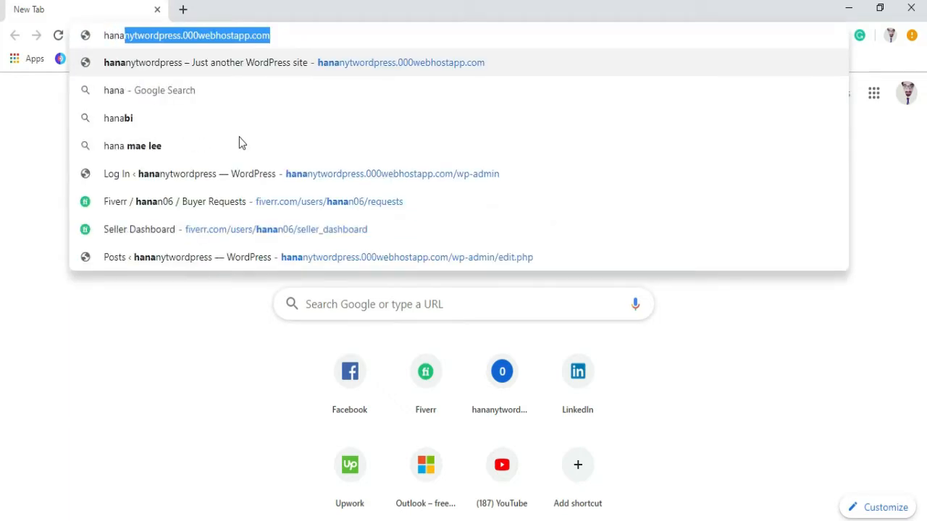
{"action": "key", "text": "Right"}
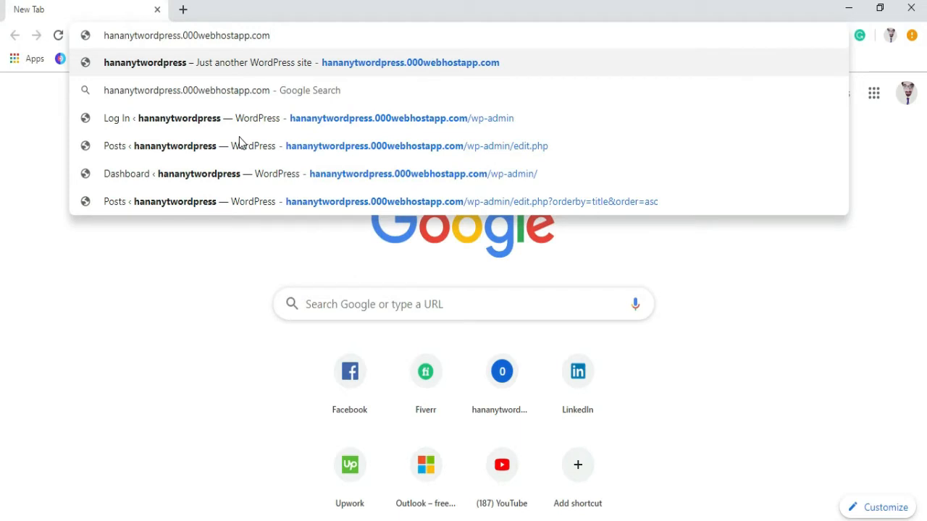
{"action": "key", "text": "Return"}
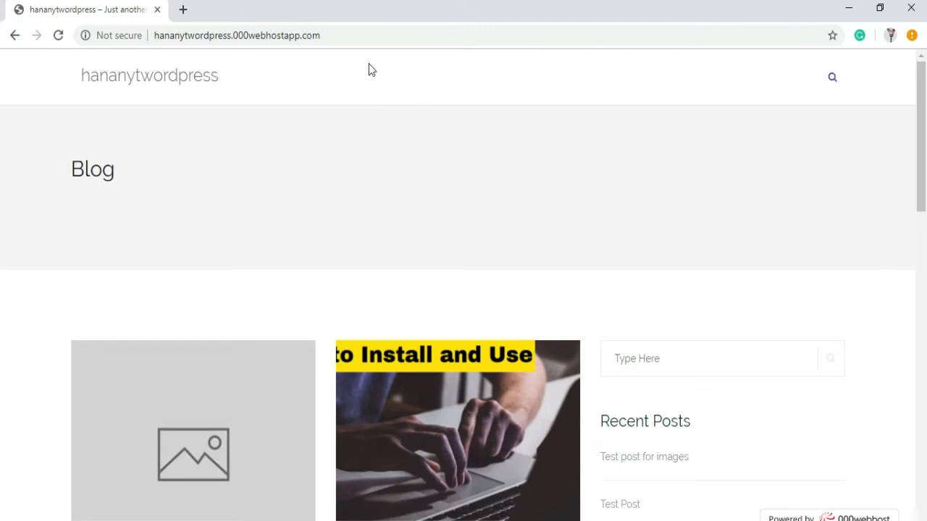
Step: Go to the site's WordPress admin dashboard by adding /wp-admin to the site address
{"action": "left_click", "coordinate": [360, 35]}
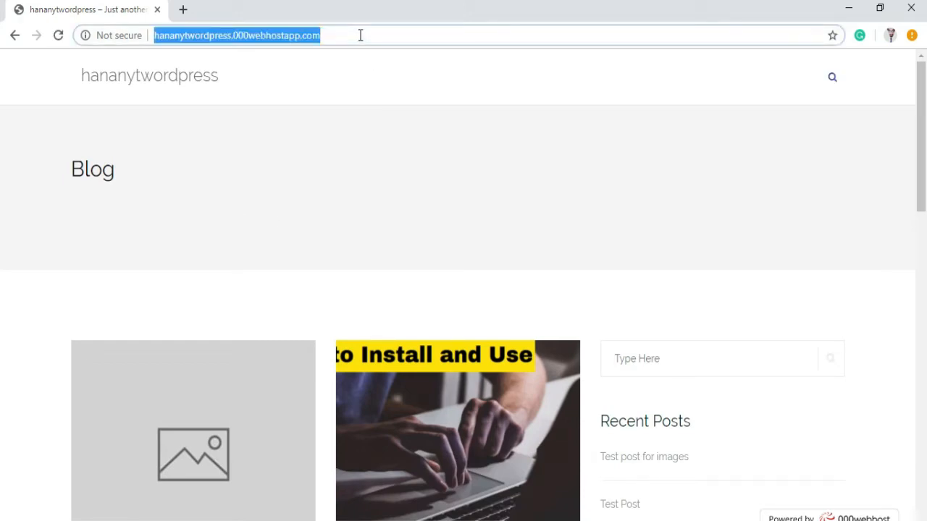
{"action": "left_click", "coordinate": [360, 35]}
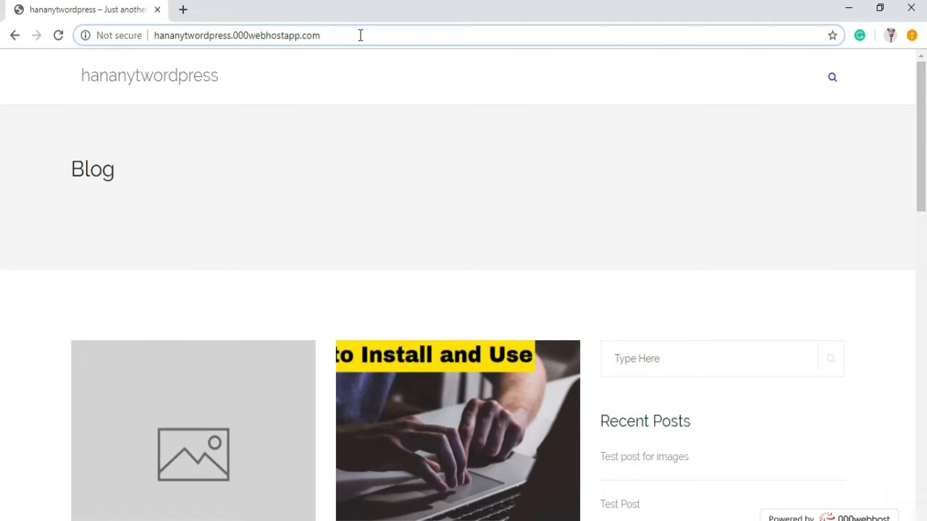
{"action": "type", "text": "-w"}
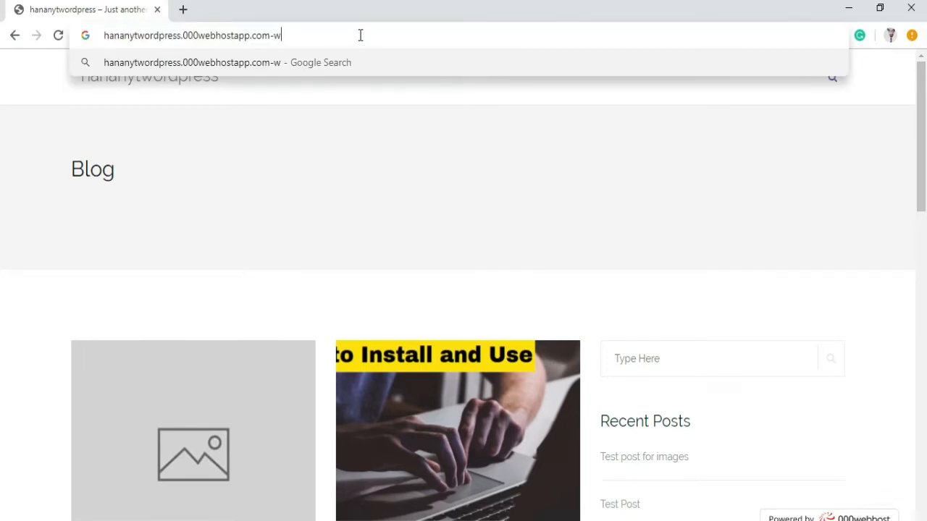
{"action": "key", "text": "BackSpace"}
{"action": "key", "text": "BackSpace"}
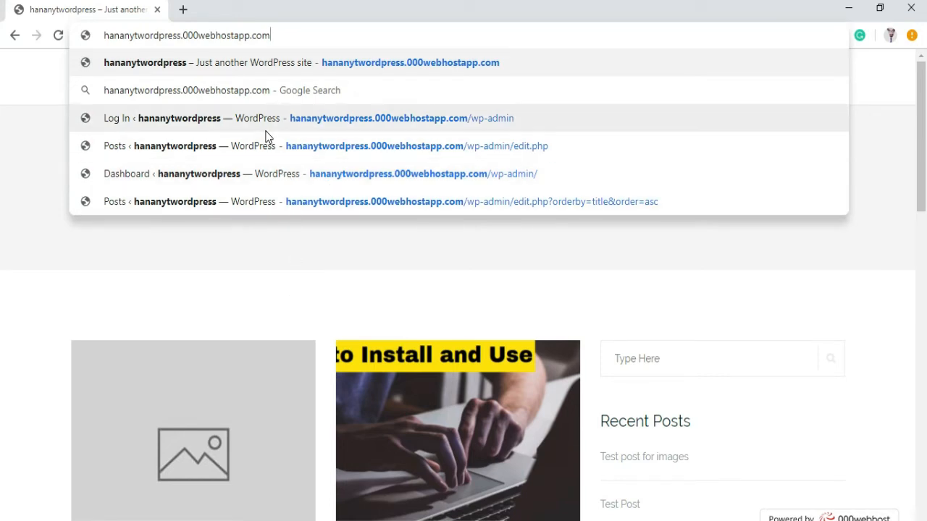
{"action": "type", "text": "/"}
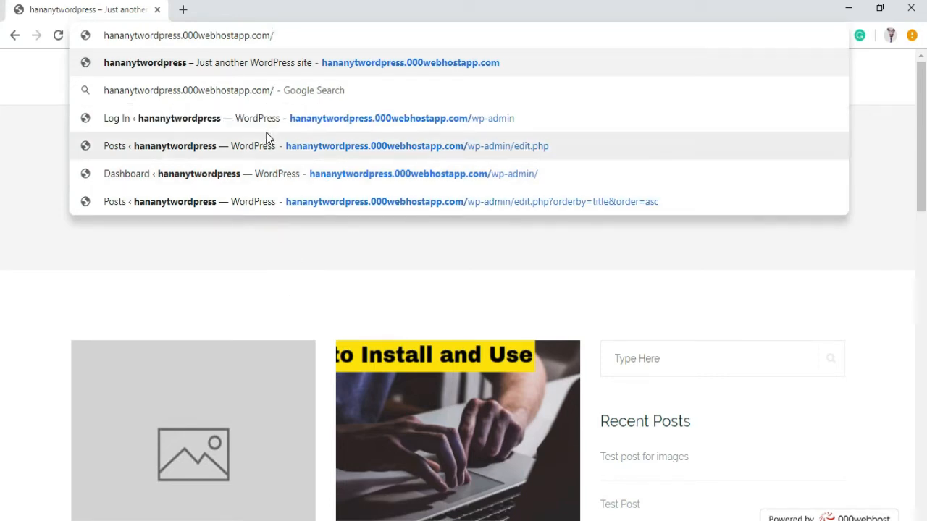
{"action": "type", "text": "wp"}
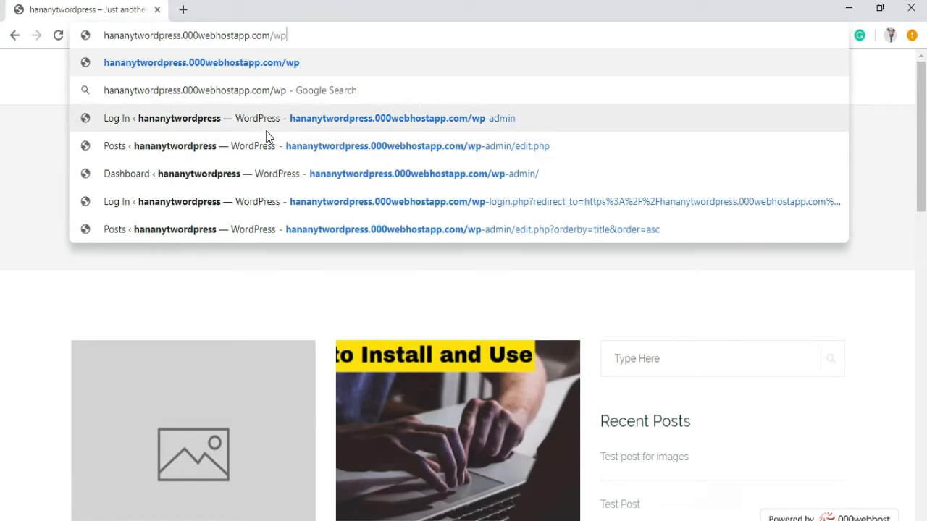
{"action": "type", "text": "-admin"}
{"action": "key", "text": "Return"}
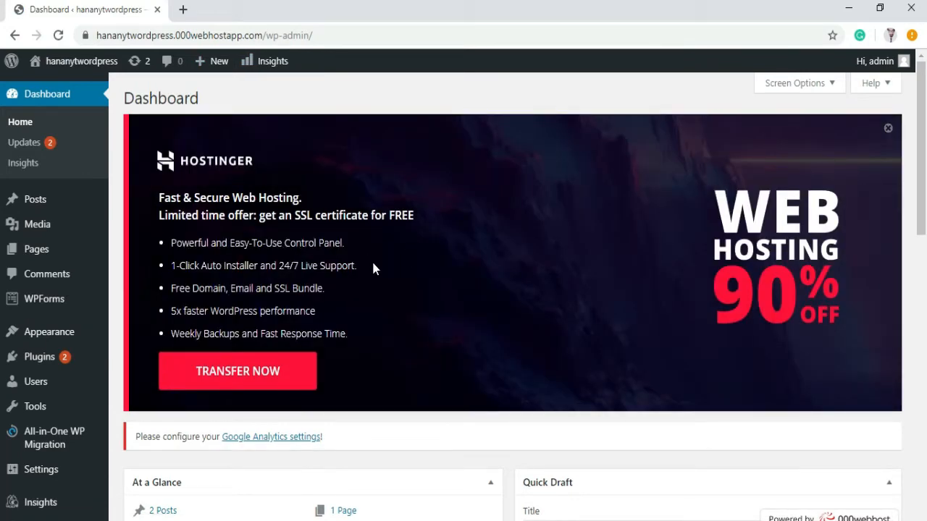
Step: Start a new post from the WordPress dashboard
{"action": "scroll", "coordinate": [374, 268], "scroll_direction": "down", "scroll_amount": 3}
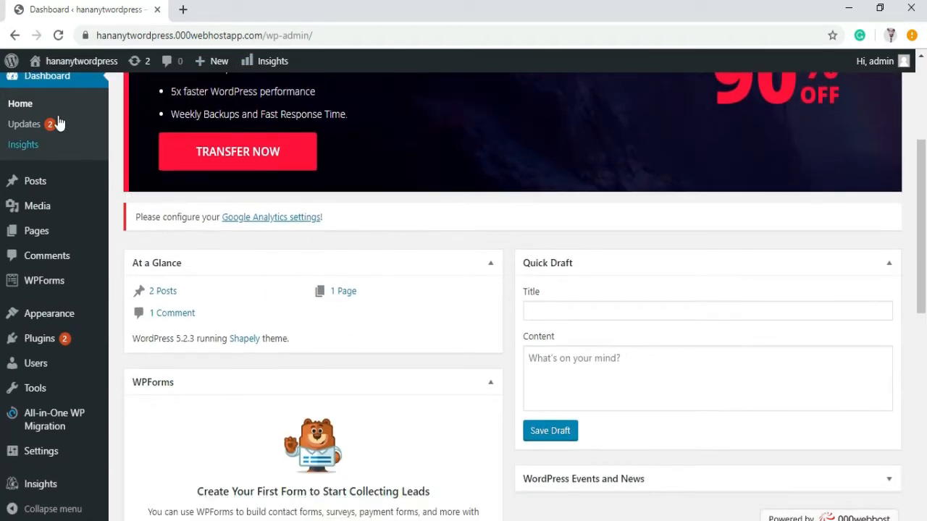
{"action": "scroll", "coordinate": [224, 173], "scroll_direction": "up", "scroll_amount": 1}
{"action": "scroll", "coordinate": [225, 173], "scroll_direction": "up", "scroll_amount": 3}
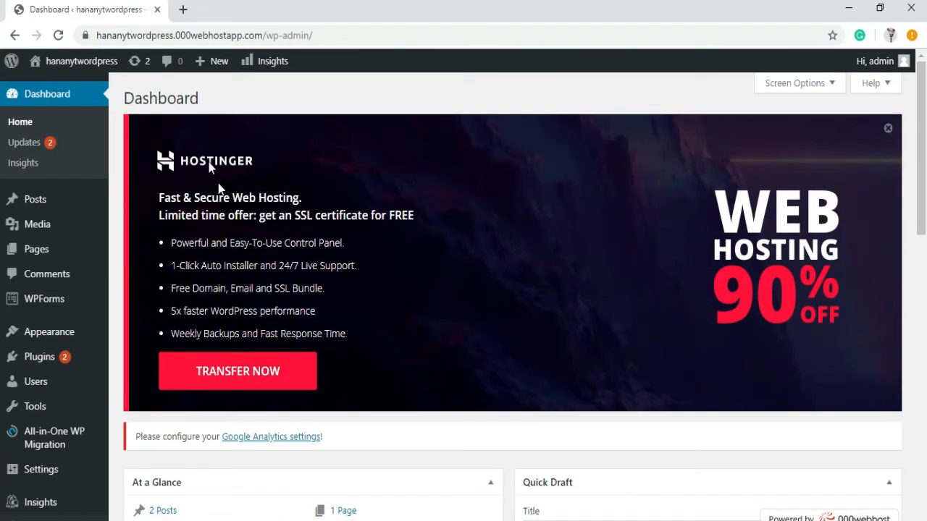
{"action": "left_click", "coordinate": [204, 86]}
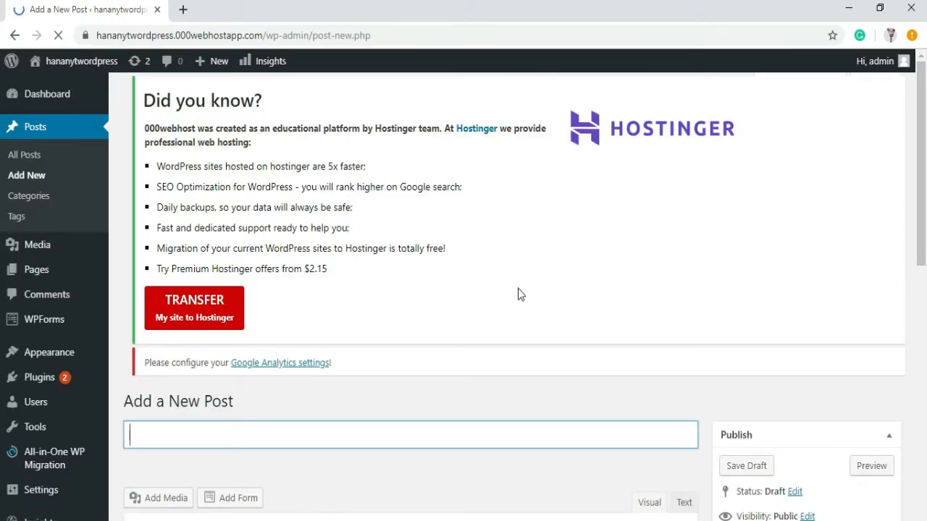
Step: Dismiss the Hostinger promotional banner above the new post's editor
{"action": "scroll", "coordinate": [511, 304], "scroll_direction": "down", "scroll_amount": 4}
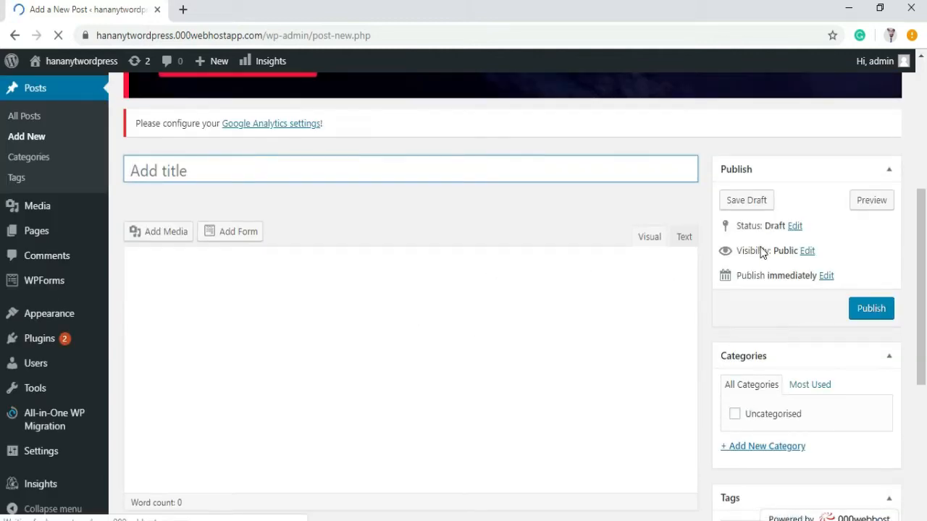
{"action": "scroll", "coordinate": [801, 238], "scroll_direction": "up", "scroll_amount": 2}
{"action": "scroll", "coordinate": [800, 232], "scroll_direction": "up", "scroll_amount": 3}
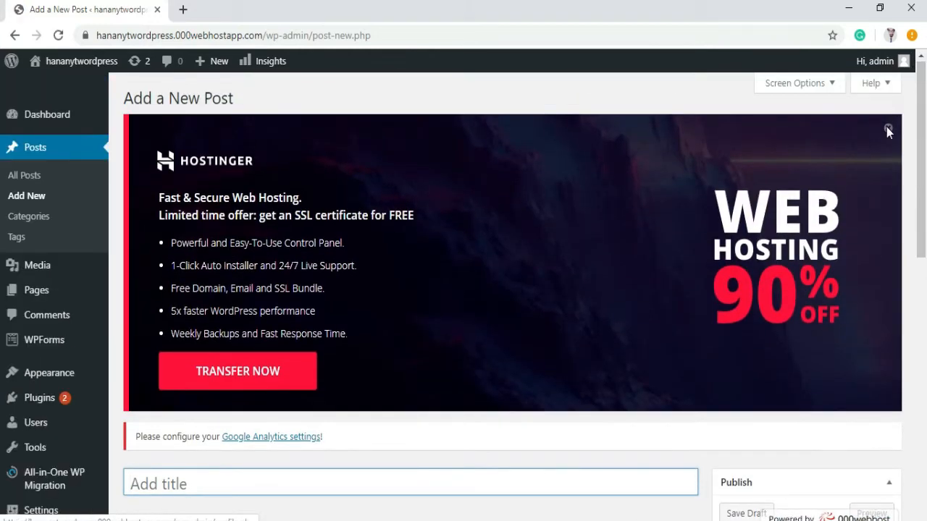
{"action": "left_click", "coordinate": [888, 131]}
Step: Toggle the Featured Image, Categories and Tags boxes off and back on in the post's Screen Options
{"action": "left_click", "coordinate": [807, 84]}
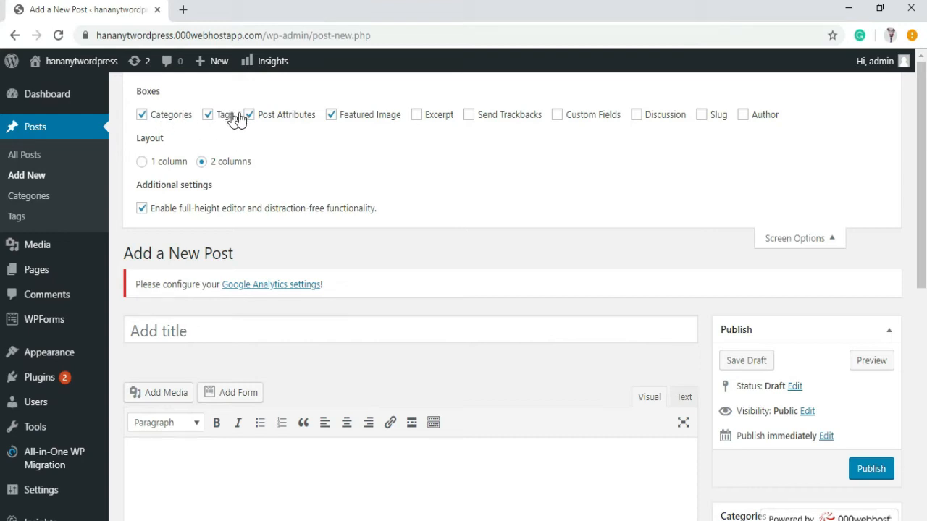
{"action": "left_click", "coordinate": [333, 117]}
{"action": "left_click", "coordinate": [333, 117]}
{"action": "left_click", "coordinate": [164, 125]}
{"action": "left_click", "coordinate": [163, 124]}
{"action": "left_click", "coordinate": [208, 119]}
{"action": "left_click", "coordinate": [208, 119]}
{"action": "left_click", "coordinate": [788, 240]}
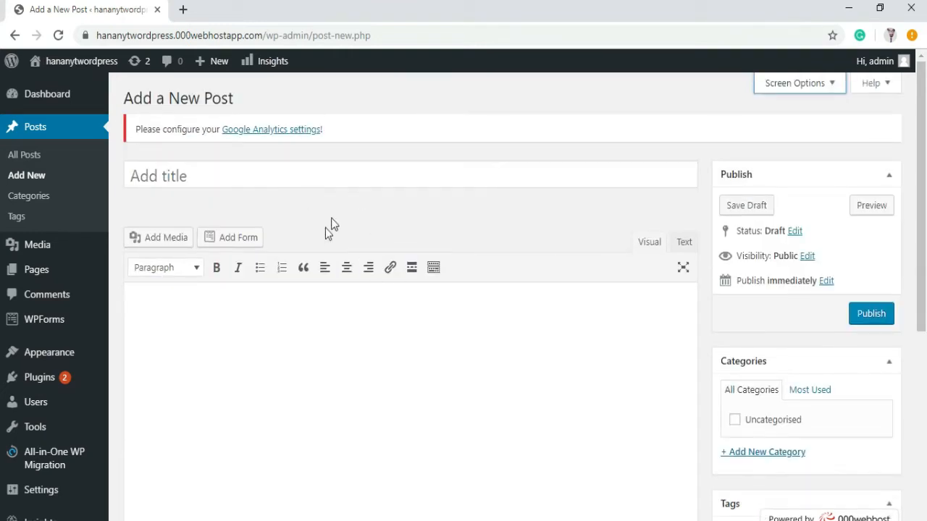
Step: Title the new post "Test Post for images"
{"action": "left_click", "coordinate": [339, 185]}
{"action": "type", "text": "Test Post"}
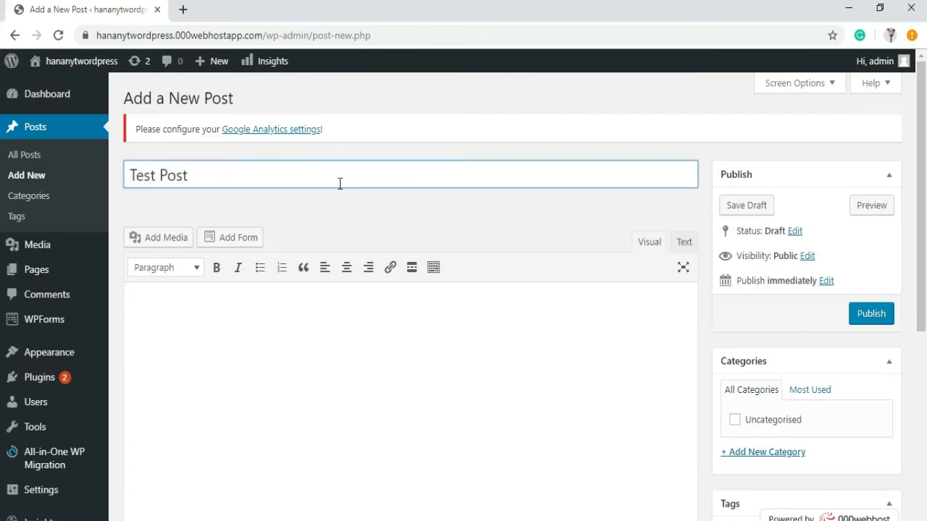
{"action": "type", "text": " for images"}
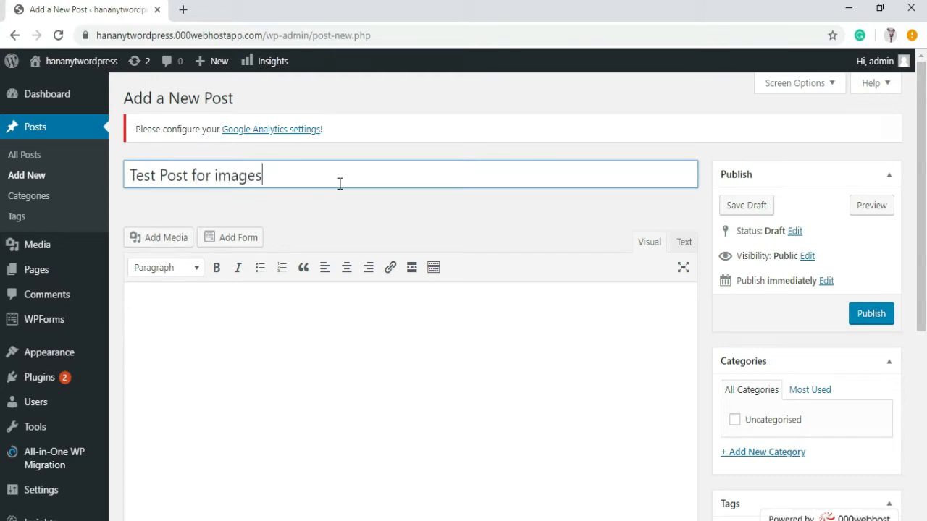
Step: Set freelancing.jpg from the media library as the post's featured image
{"action": "scroll", "coordinate": [893, 340], "scroll_direction": "down", "scroll_amount": 4}
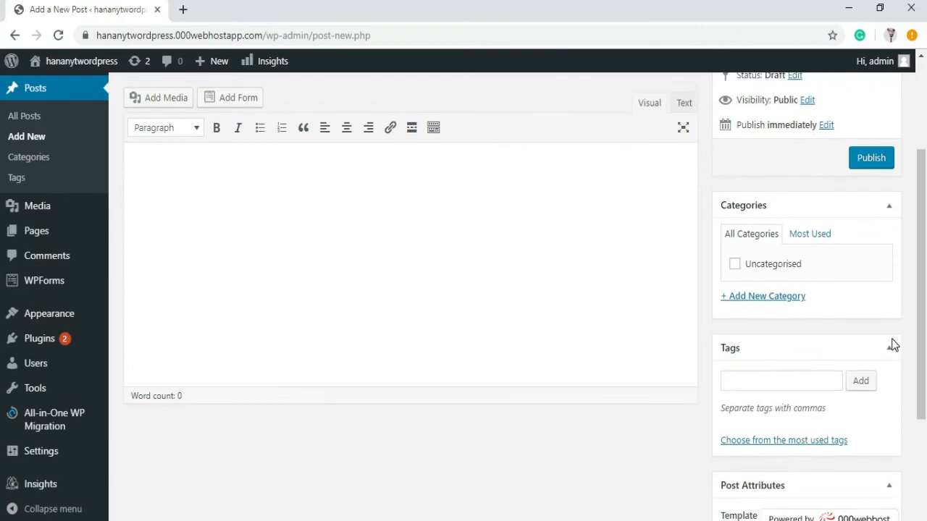
{"action": "scroll", "coordinate": [892, 346], "scroll_direction": "down", "scroll_amount": 1}
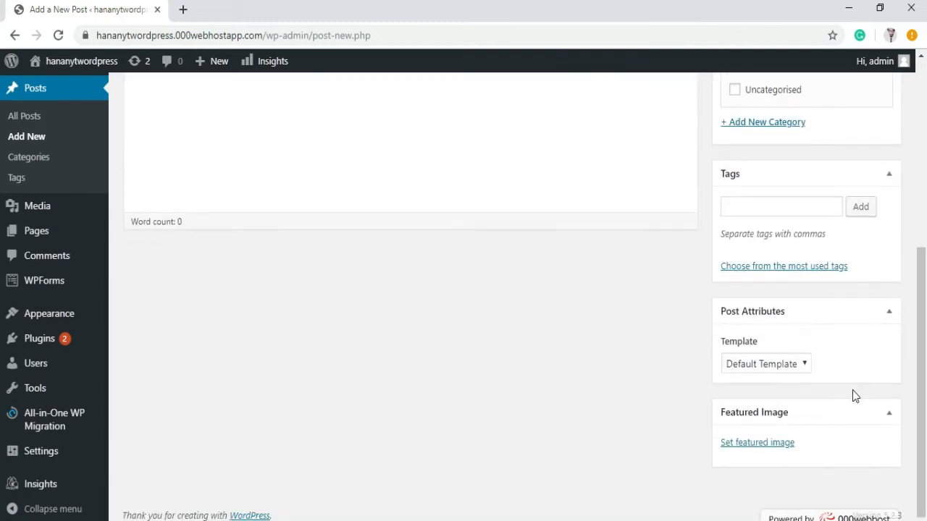
{"action": "left_click", "coordinate": [739, 449]}
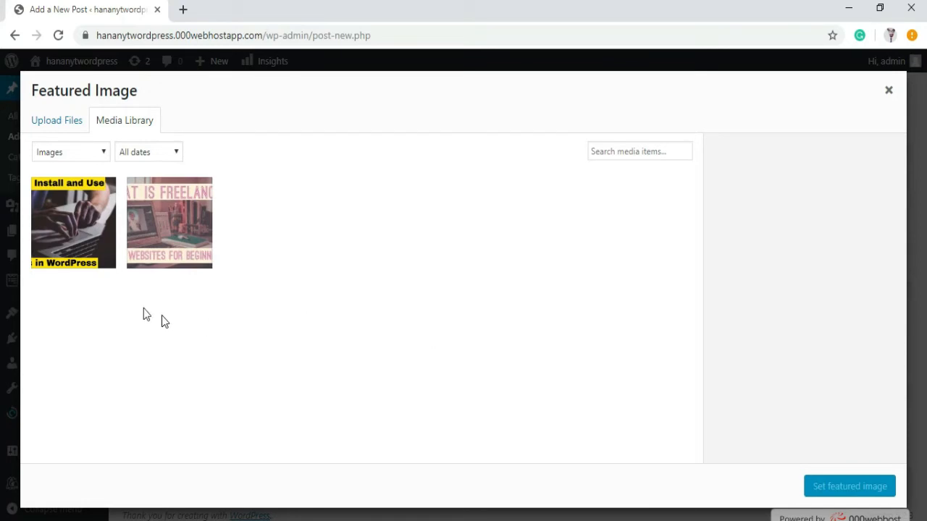
{"action": "left_click", "coordinate": [168, 218]}
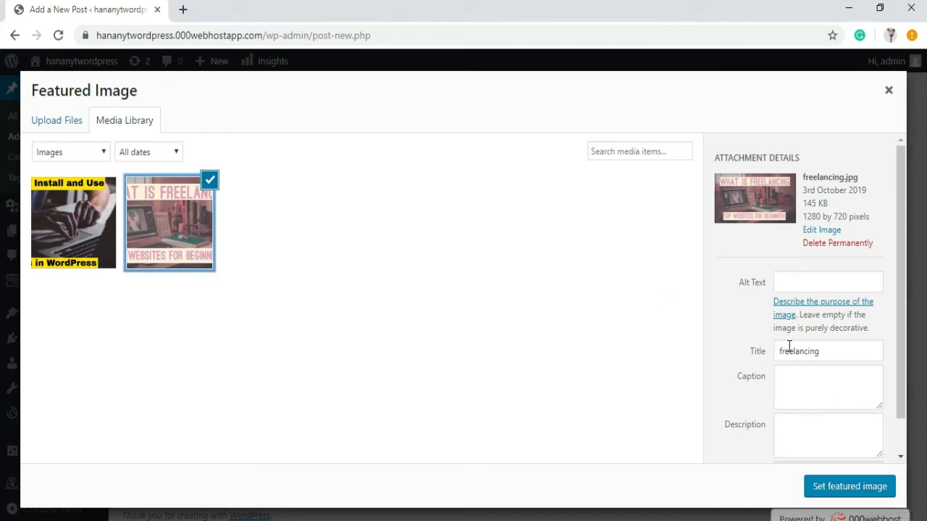
{"action": "left_click", "coordinate": [829, 489]}
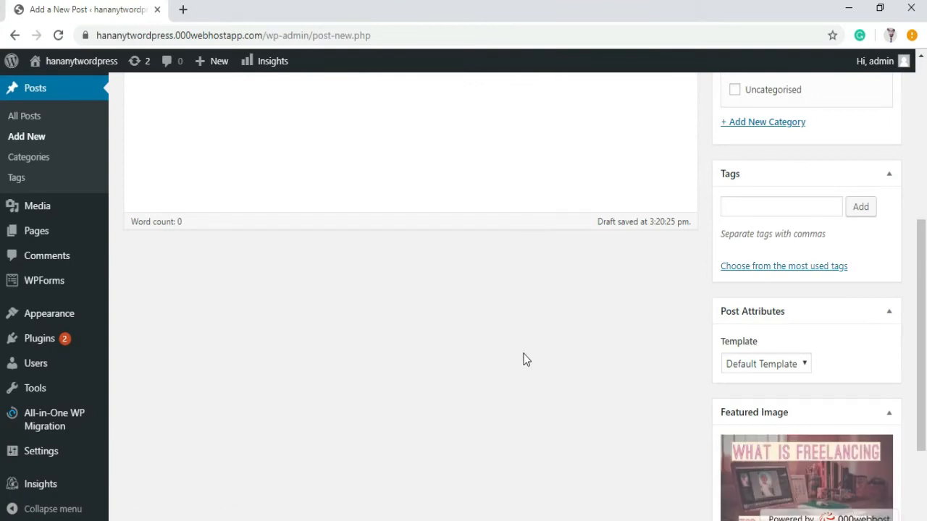
Step: Write "test post for featured image" as the post's body text
{"action": "scroll", "coordinate": [521, 358], "scroll_direction": "up", "scroll_amount": 5}
{"action": "left_click", "coordinate": [302, 315]}
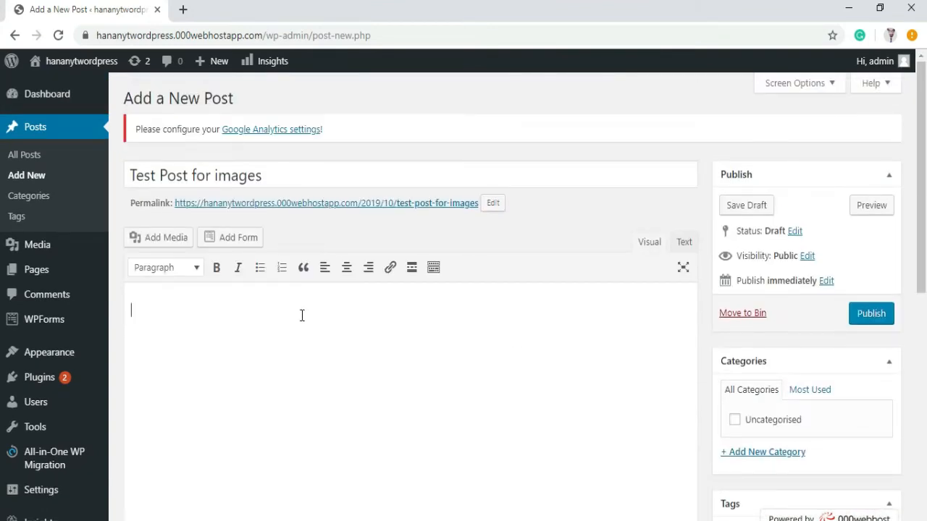
{"action": "type", "text": "post f"}
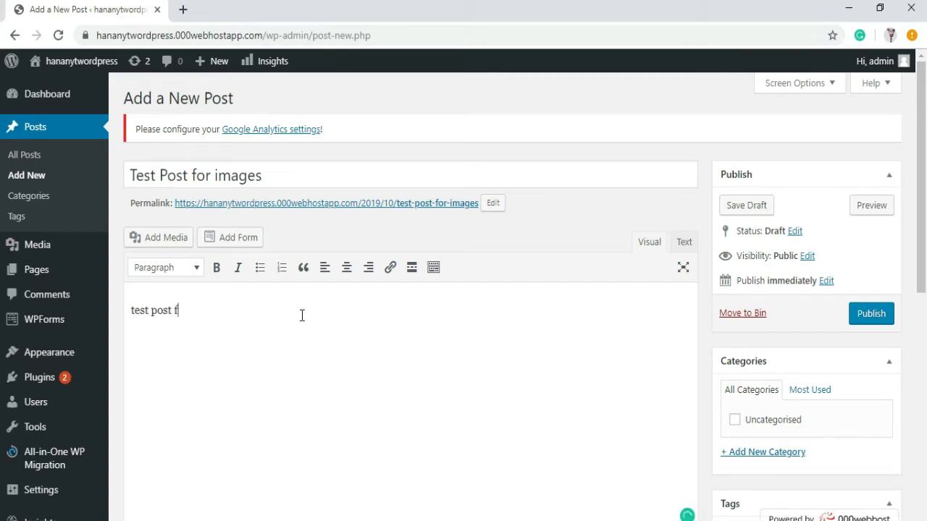
{"action": "type", "text": "or featured image"}
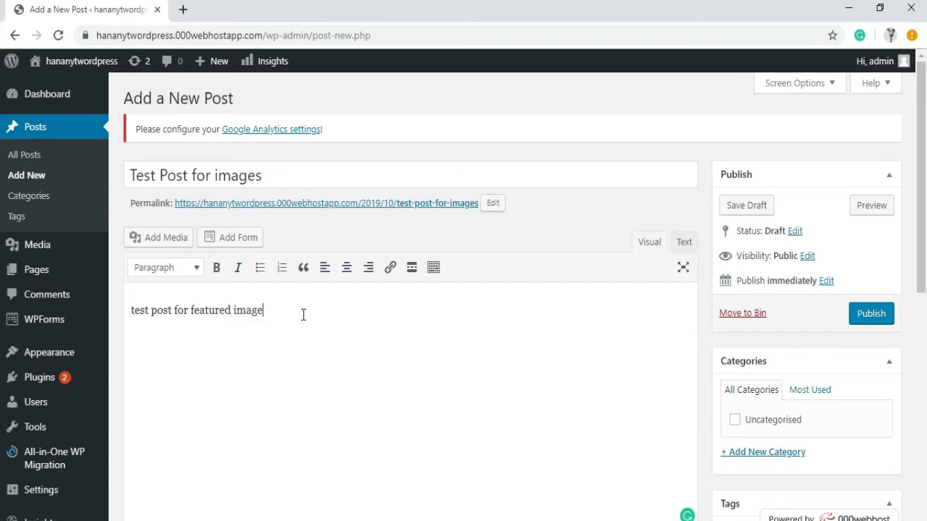
Step: Publish the post and view it on the site to check its featured image and text
{"action": "scroll", "coordinate": [579, 355], "scroll_direction": "down", "scroll_amount": 2}
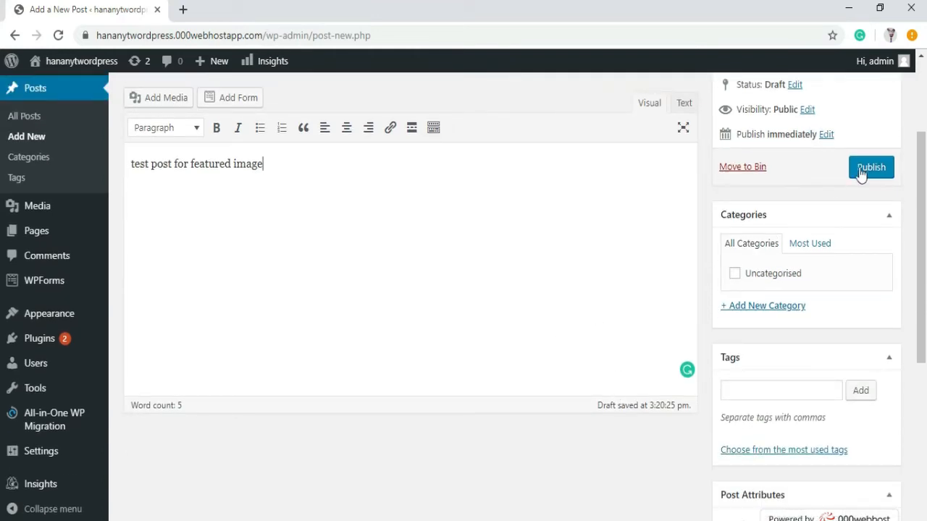
{"action": "left_click", "coordinate": [860, 174]}
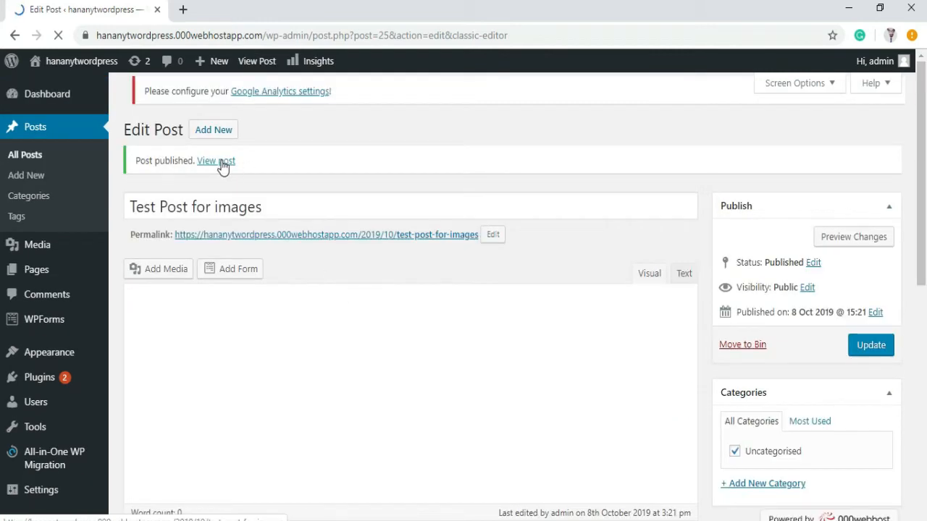
{"action": "left_click", "coordinate": [221, 162]}
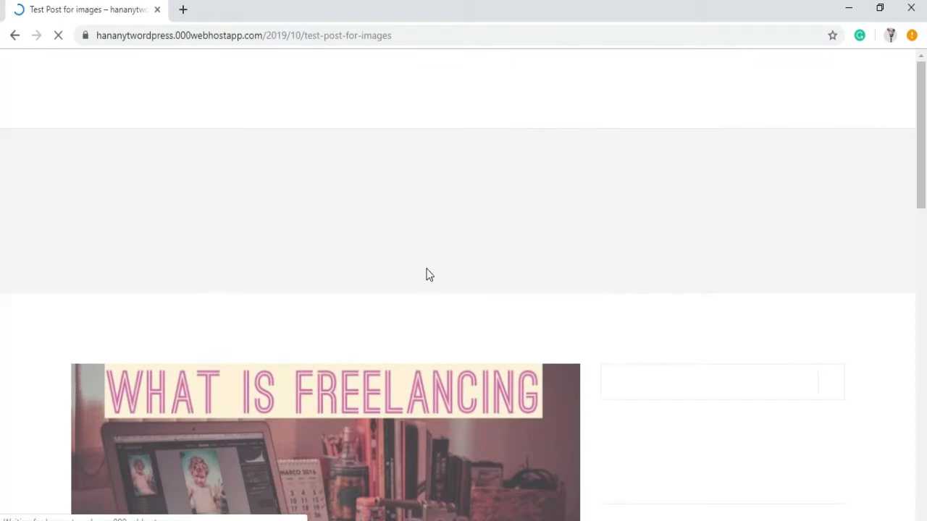
{"action": "scroll", "coordinate": [424, 264], "scroll_direction": "down", "scroll_amount": 4}
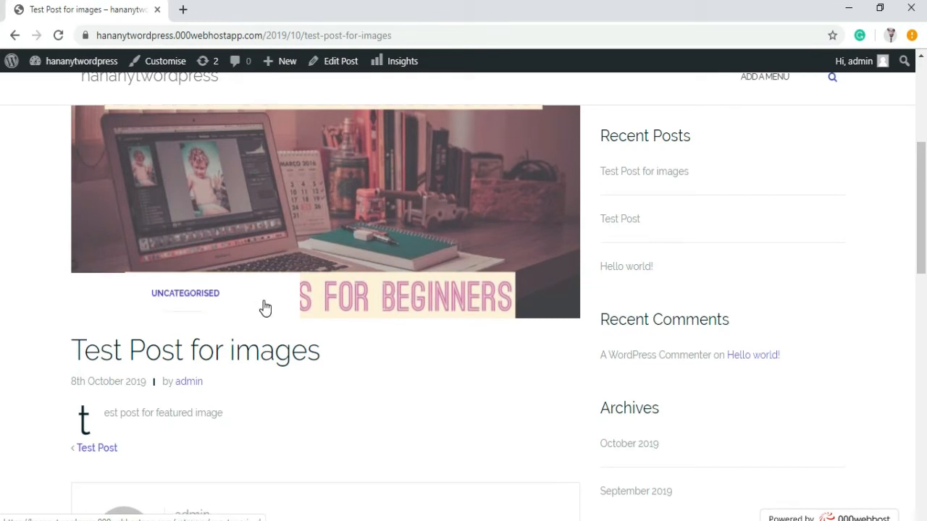
{"action": "scroll", "coordinate": [265, 309], "scroll_direction": "down", "scroll_amount": 1}
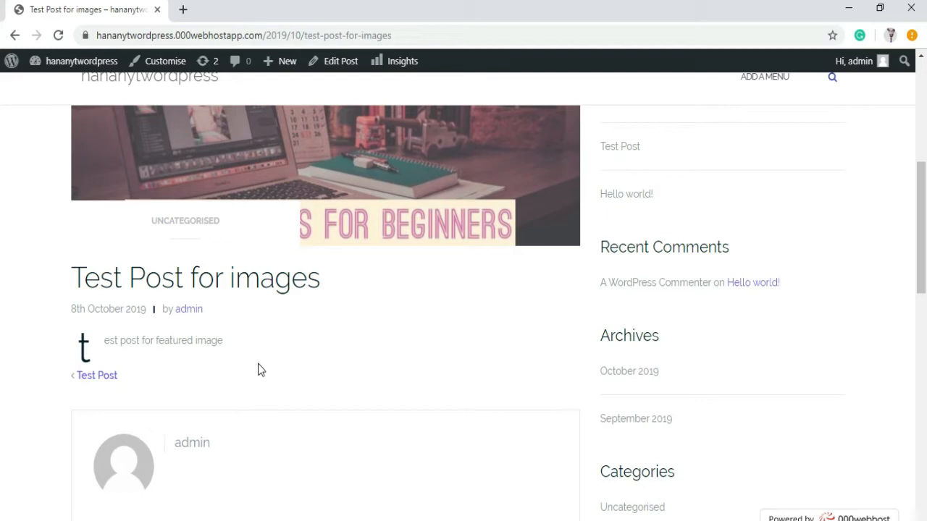
{"action": "scroll", "coordinate": [259, 236], "scroll_direction": "up", "scroll_amount": 5}
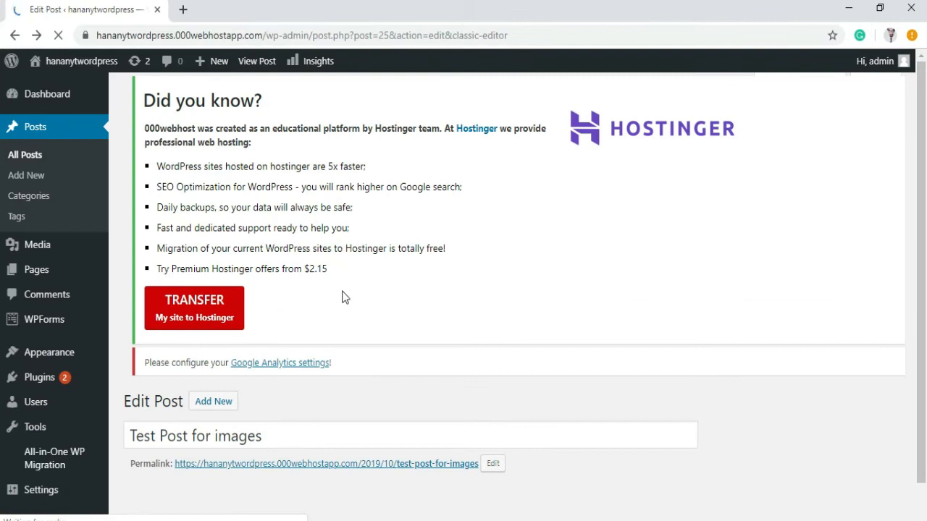
Step: Upload beautiful-calm-waters-dawn-1631678.jpg from the Desktop and insert it into the post ahead of the body text
{"action": "scroll", "coordinate": [344, 300], "scroll_direction": "down", "scroll_amount": 3}
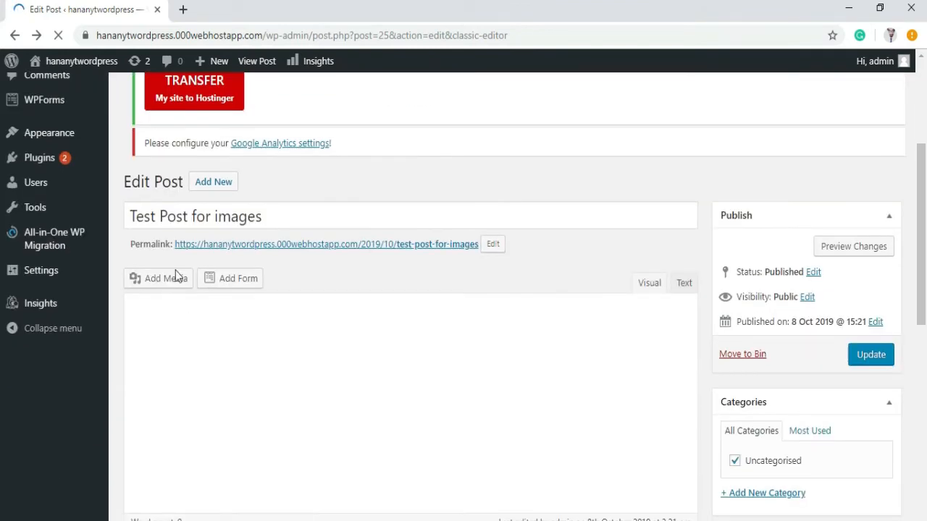
{"action": "scroll", "coordinate": [683, 347], "scroll_direction": "down", "scroll_amount": 5}
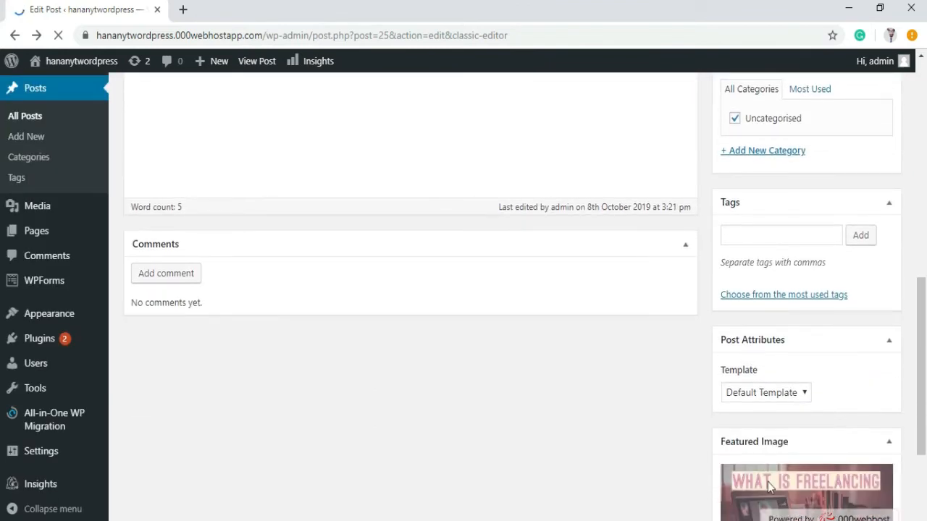
{"action": "scroll", "coordinate": [666, 405], "scroll_direction": "up", "scroll_amount": 5}
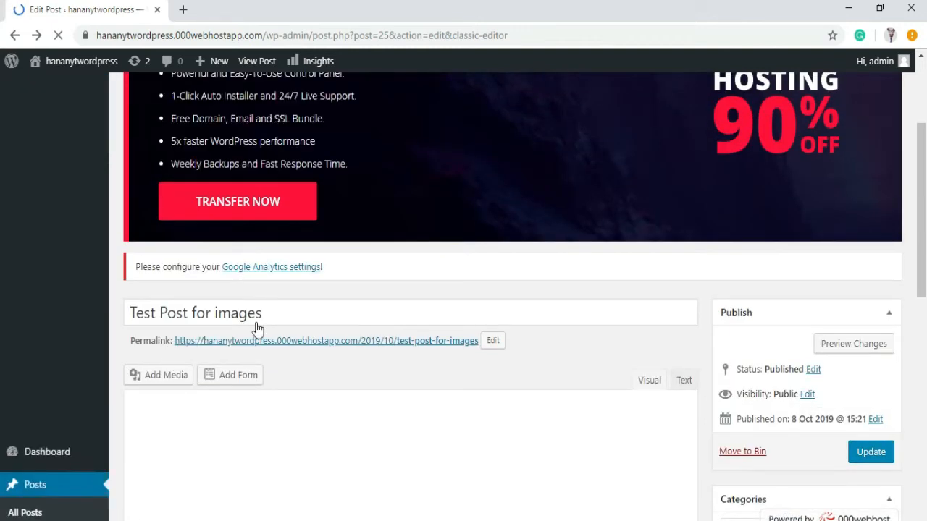
{"action": "scroll", "coordinate": [281, 402], "scroll_direction": "down", "scroll_amount": 2}
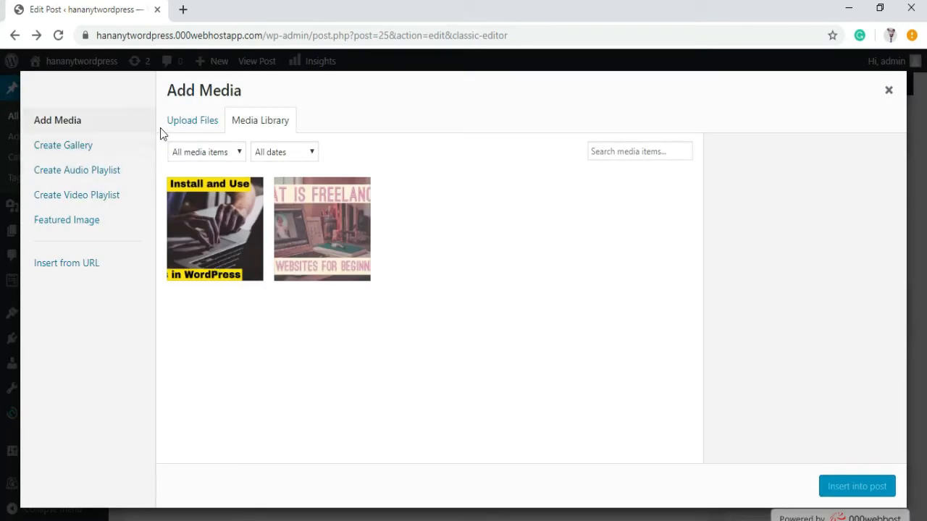
{"action": "left_click", "coordinate": [201, 125]}
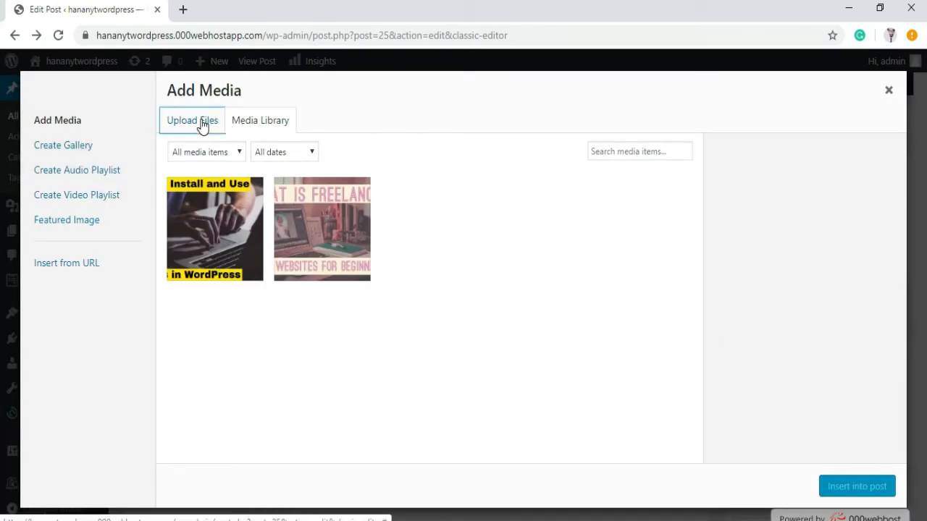
{"action": "left_click", "coordinate": [516, 310]}
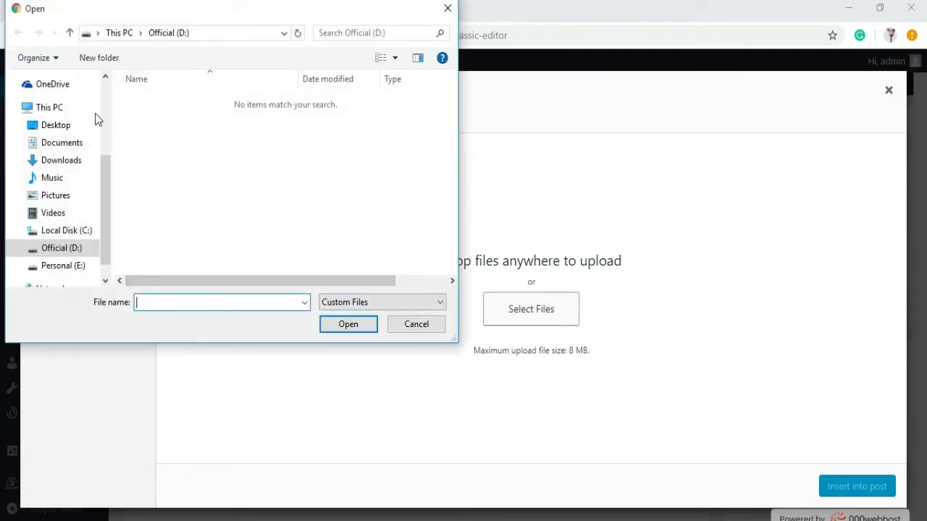
{"action": "scroll", "coordinate": [78, 147], "scroll_direction": "up", "scroll_amount": 3}
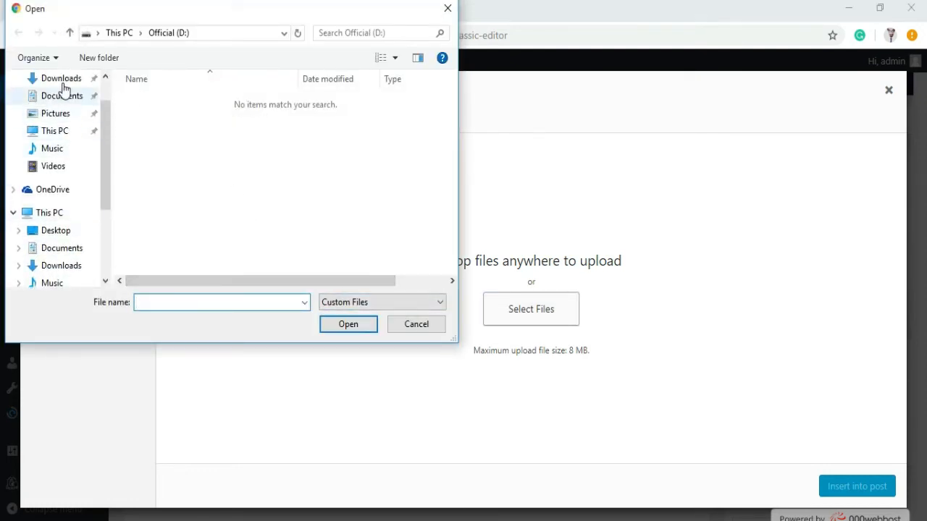
{"action": "scroll", "coordinate": [62, 137], "scroll_direction": "up", "scroll_amount": 2}
{"action": "left_click", "coordinate": [62, 101]}
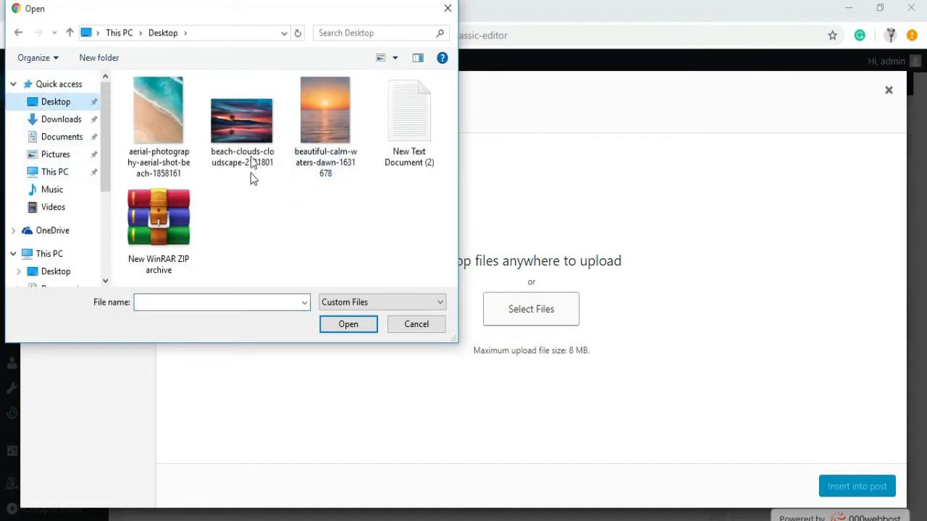
{"action": "left_click", "coordinate": [336, 116]}
{"action": "left_click", "coordinate": [348, 323]}
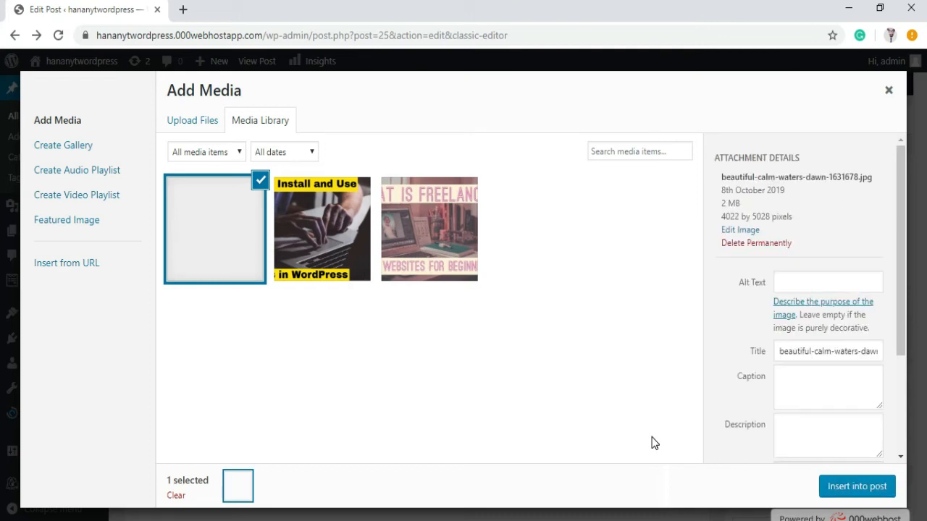
{"action": "left_click", "coordinate": [847, 498]}
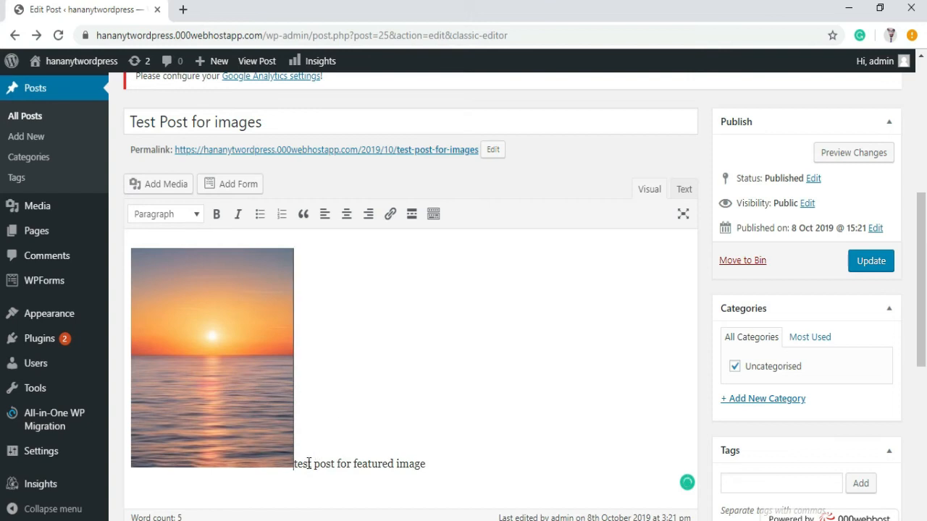
Step: Update the post and view it on the site in a new browser tab to check the inserted sunset image and the featured image
{"action": "left_click", "coordinate": [877, 269]}
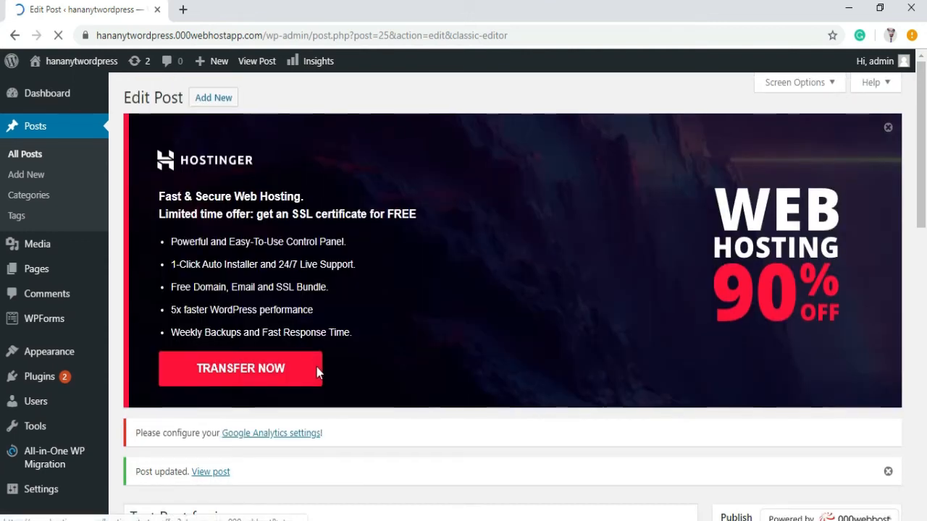
{"action": "scroll", "coordinate": [309, 364], "scroll_direction": "down", "scroll_amount": 3}
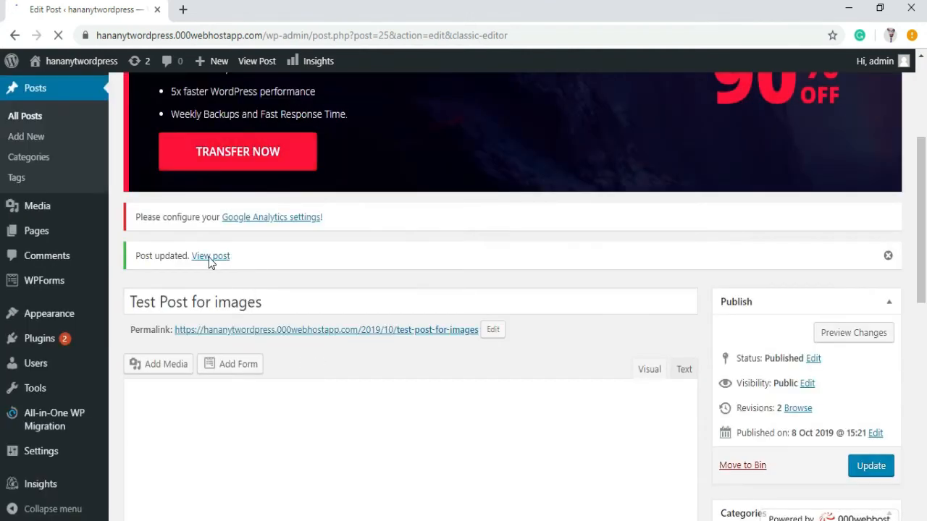
{"action": "right_click", "coordinate": [253, 332]}
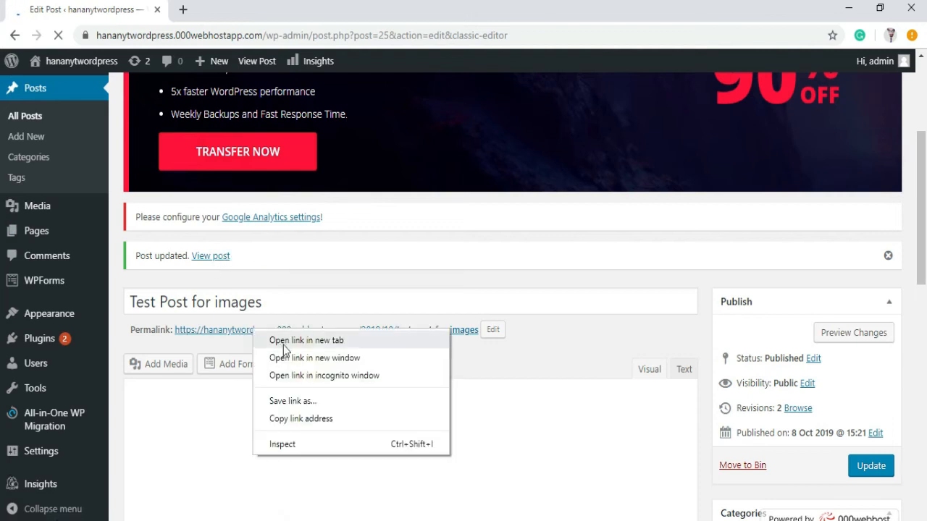
{"action": "left_click", "coordinate": [285, 347]}
{"action": "key", "text": "ctrl+Tab"}
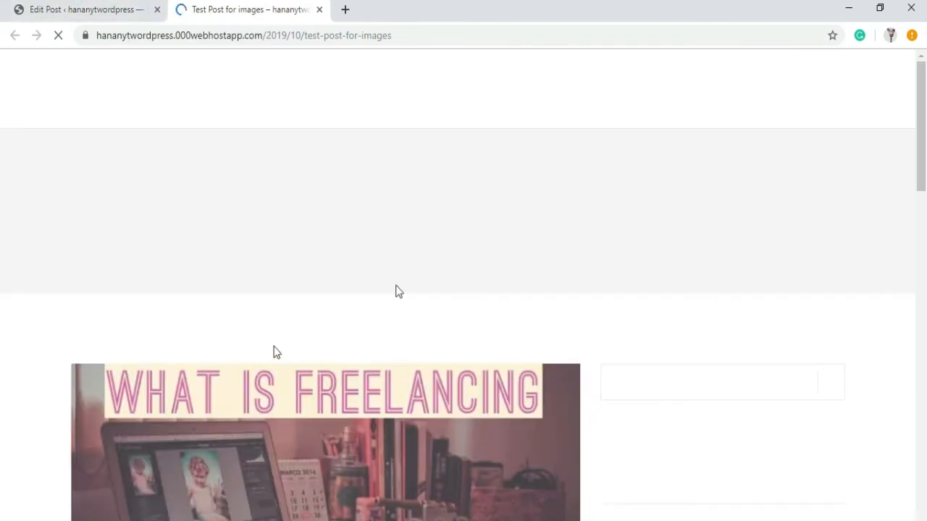
{"action": "scroll", "coordinate": [412, 278], "scroll_direction": "down", "scroll_amount": 3}
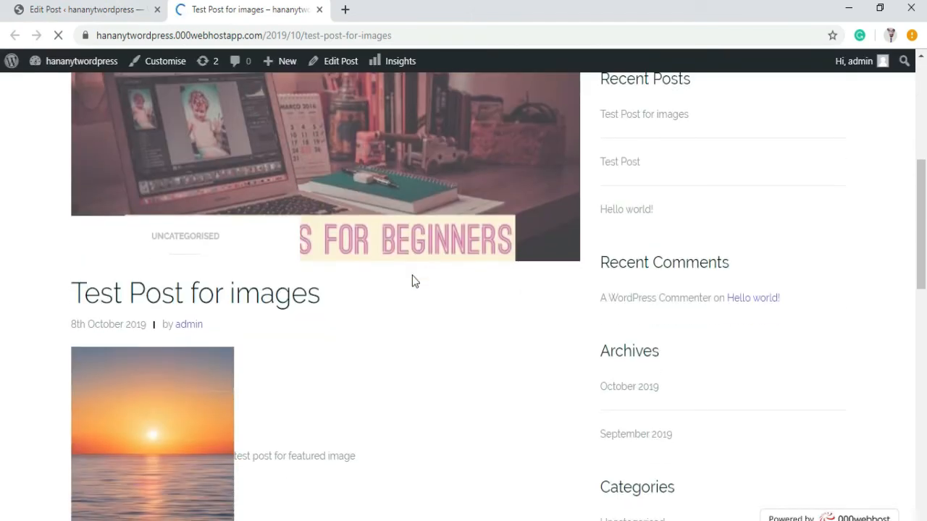
{"action": "scroll", "coordinate": [92, 321], "scroll_direction": "down", "scroll_amount": 3}
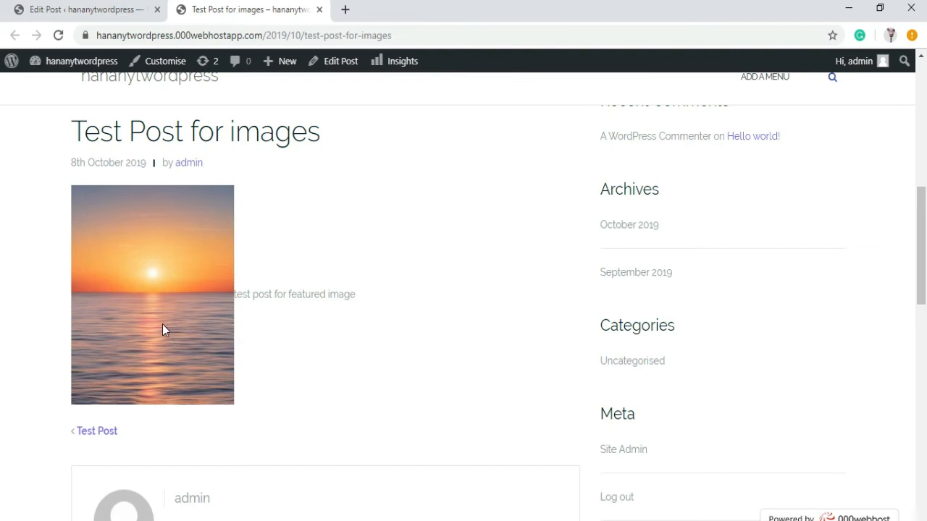
{"action": "scroll", "coordinate": [396, 330], "scroll_direction": "up", "scroll_amount": 2}
{"action": "scroll", "coordinate": [395, 333], "scroll_direction": "down", "scroll_amount": 2}
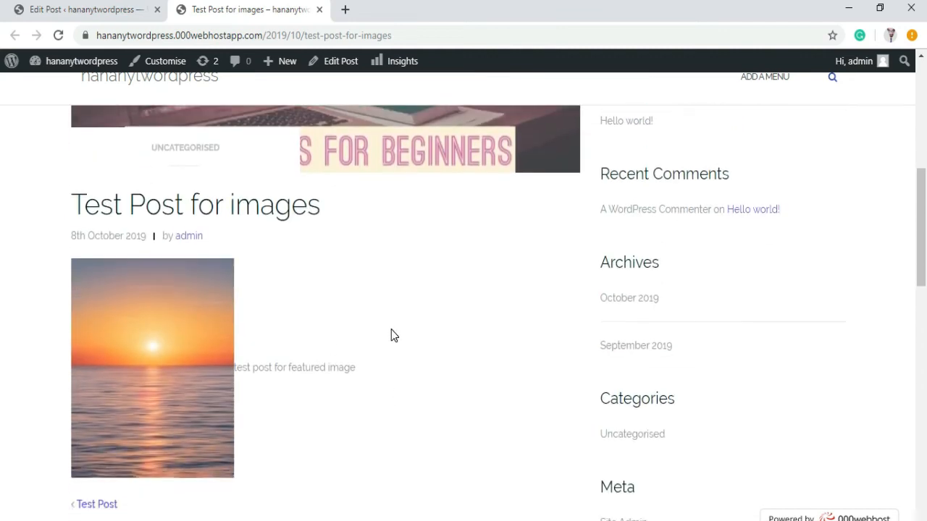
{"action": "scroll", "coordinate": [391, 335], "scroll_direction": "up", "scroll_amount": 2}
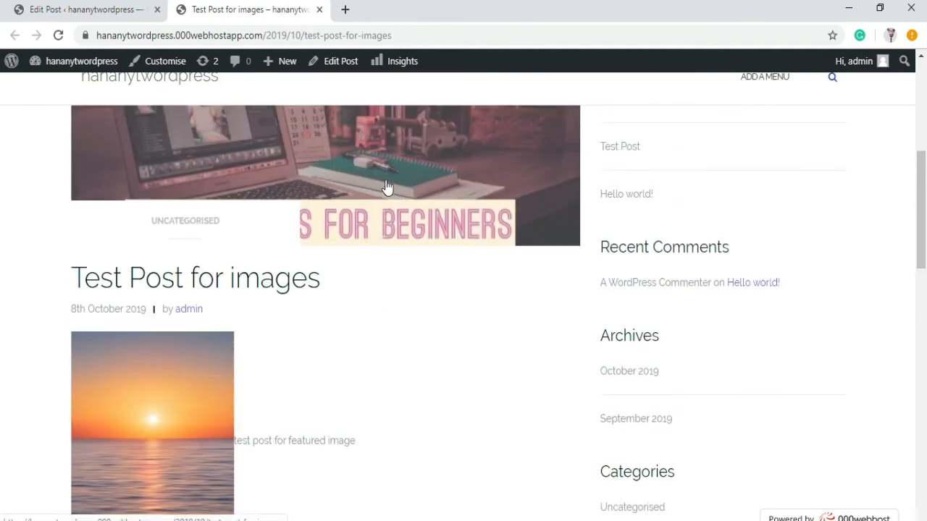
{"action": "scroll", "coordinate": [326, 290], "scroll_direction": "down", "scroll_amount": 2}
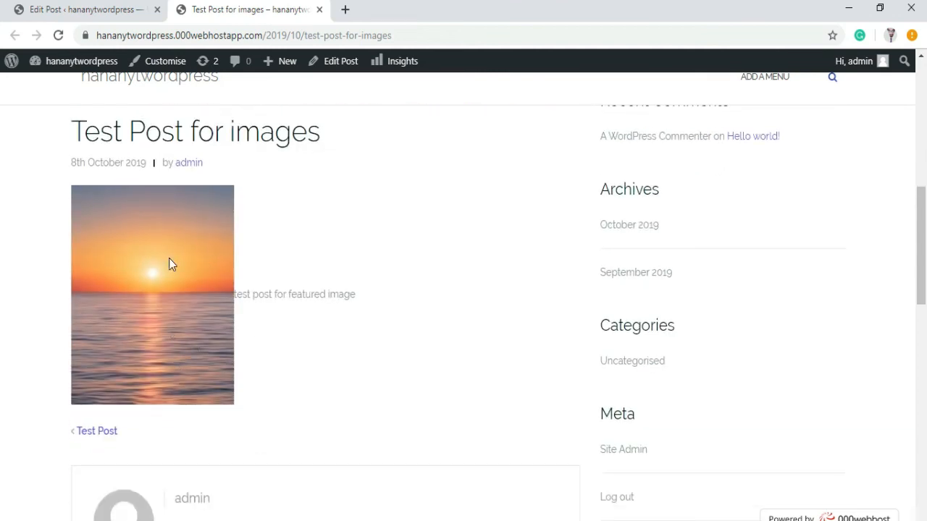
Step: Return to the post editor and examine the settings boxes and the list of saved revisions below the body text
{"action": "left_click", "coordinate": [118, 9]}
{"action": "scroll", "coordinate": [550, 366], "scroll_direction": "down", "scroll_amount": 4}
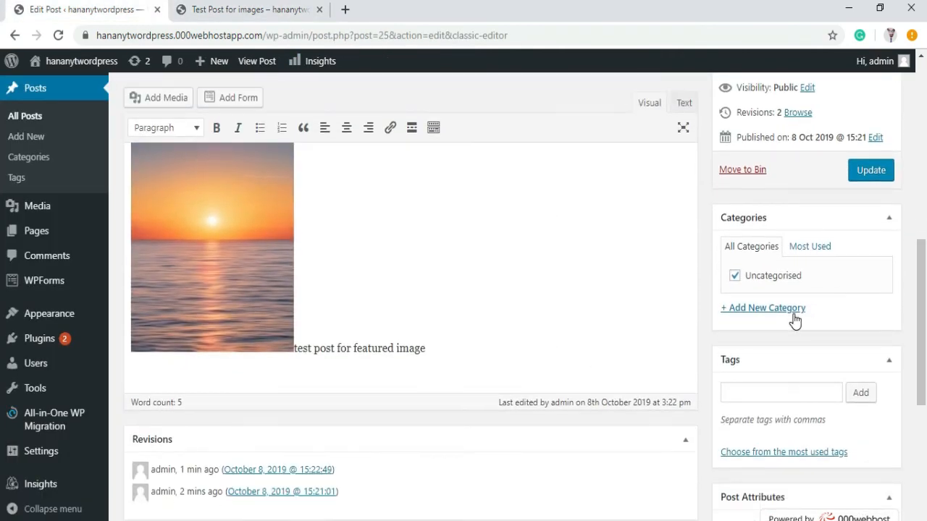
{"action": "scroll", "coordinate": [764, 347], "scroll_direction": "down", "scroll_amount": 1}
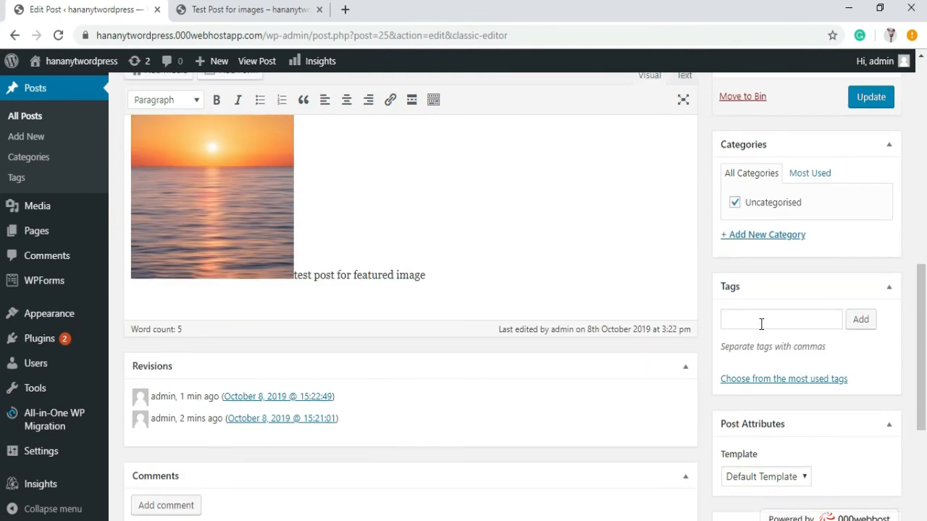
{"action": "scroll", "coordinate": [761, 324], "scroll_direction": "down", "scroll_amount": 2}
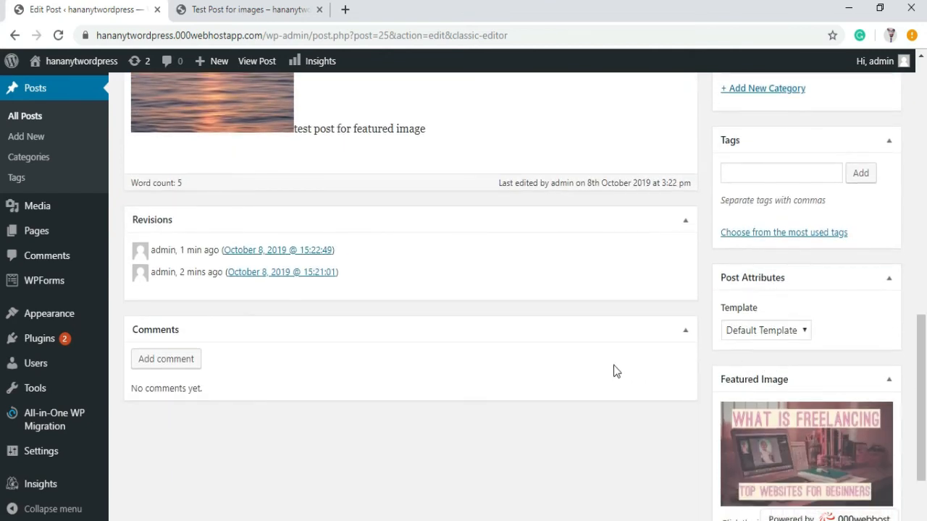
{"action": "scroll", "coordinate": [613, 363], "scroll_direction": "up", "scroll_amount": 1}
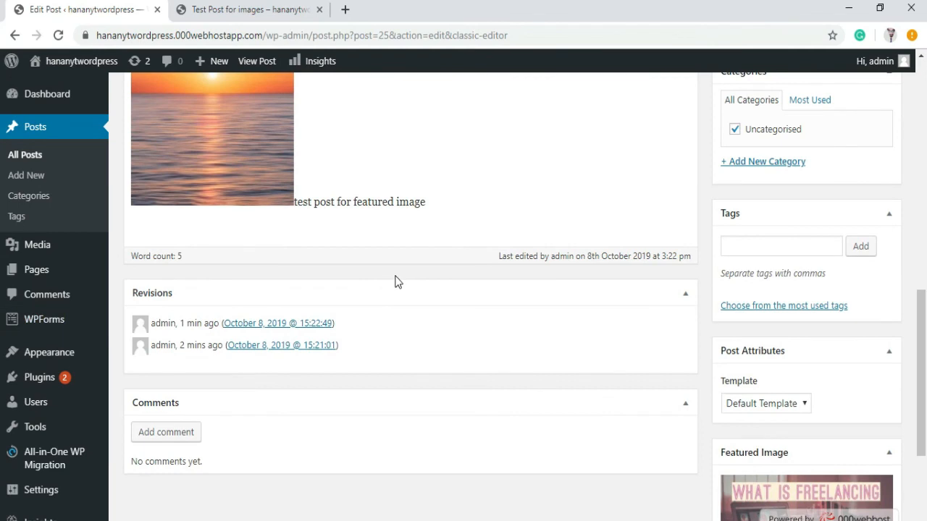
{"action": "scroll", "coordinate": [384, 279], "scroll_direction": "up", "scroll_amount": 1}
{"action": "scroll", "coordinate": [118, 275], "scroll_direction": "down", "scroll_amount": 1}
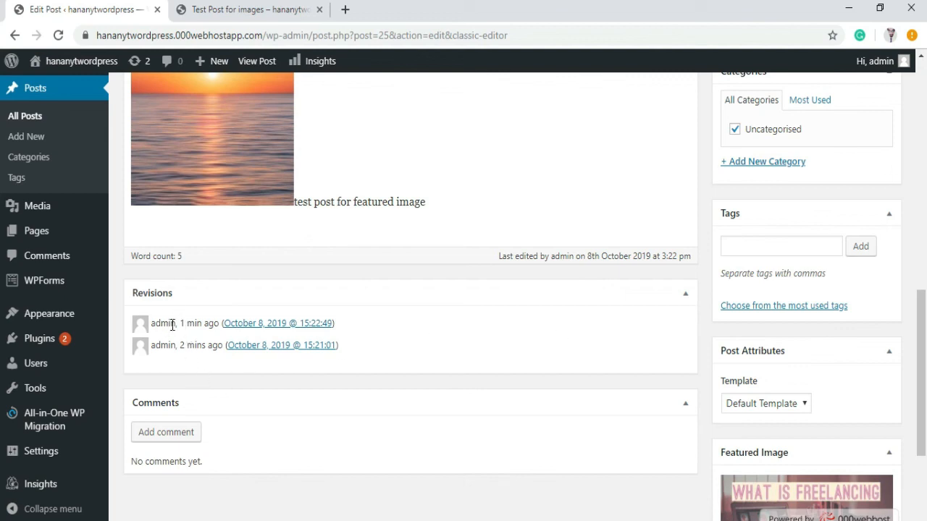
{"action": "left_click_drag", "start_coordinate": [201, 327], "coordinate": [177, 327]}
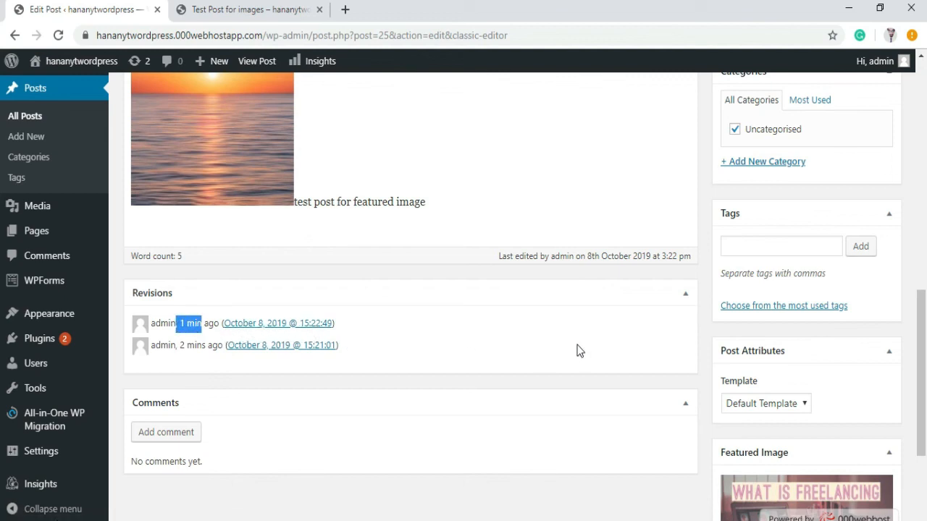
{"action": "scroll", "coordinate": [579, 350], "scroll_direction": "up", "scroll_amount": 1}
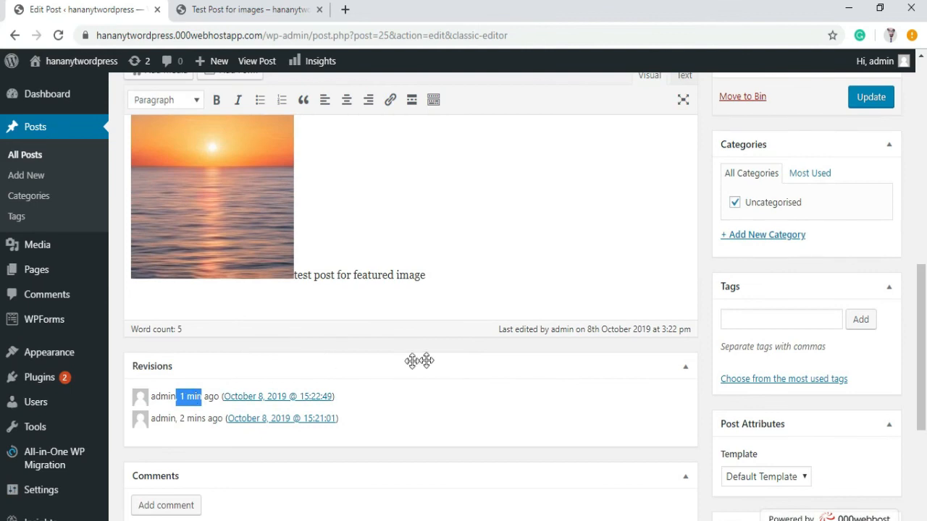
Step: Open the comparison of the October 8, 2019 @ 15:22:49 revision and go back to the earlier 15:21 revision
{"action": "left_click", "coordinate": [262, 398]}
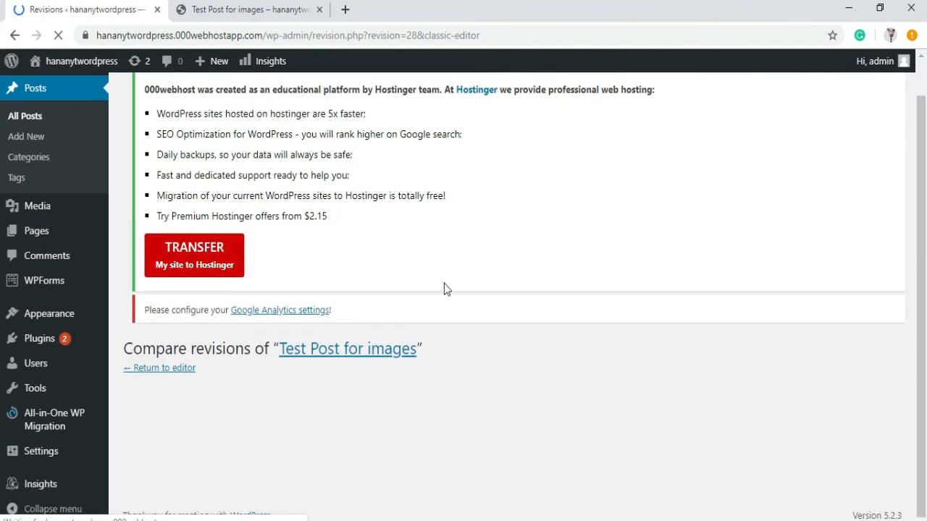
{"action": "scroll", "coordinate": [444, 285], "scroll_direction": "down", "scroll_amount": 3}
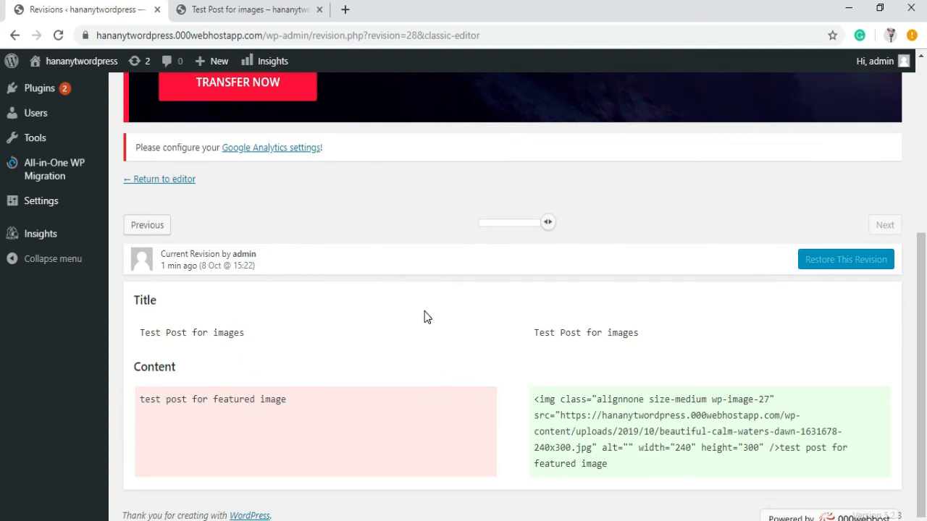
{"action": "left_click_drag", "start_coordinate": [548, 223], "coordinate": [453, 237]}
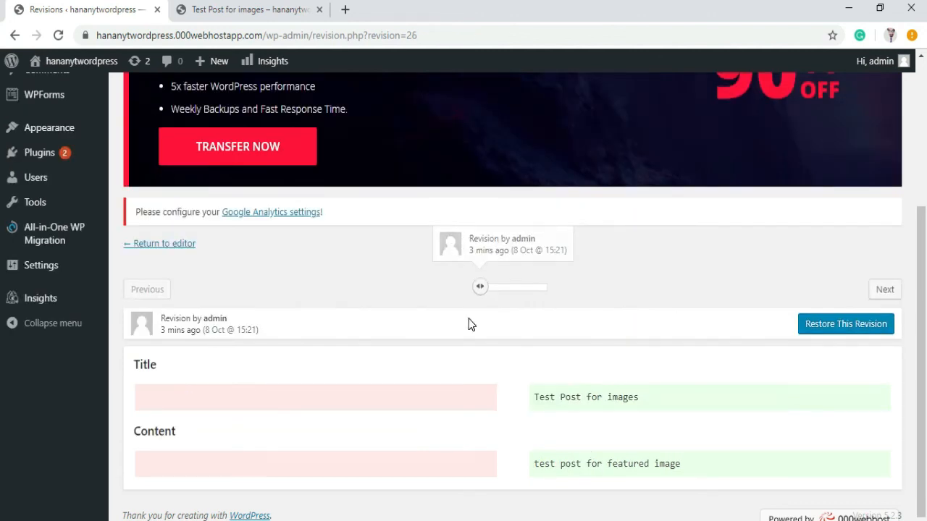